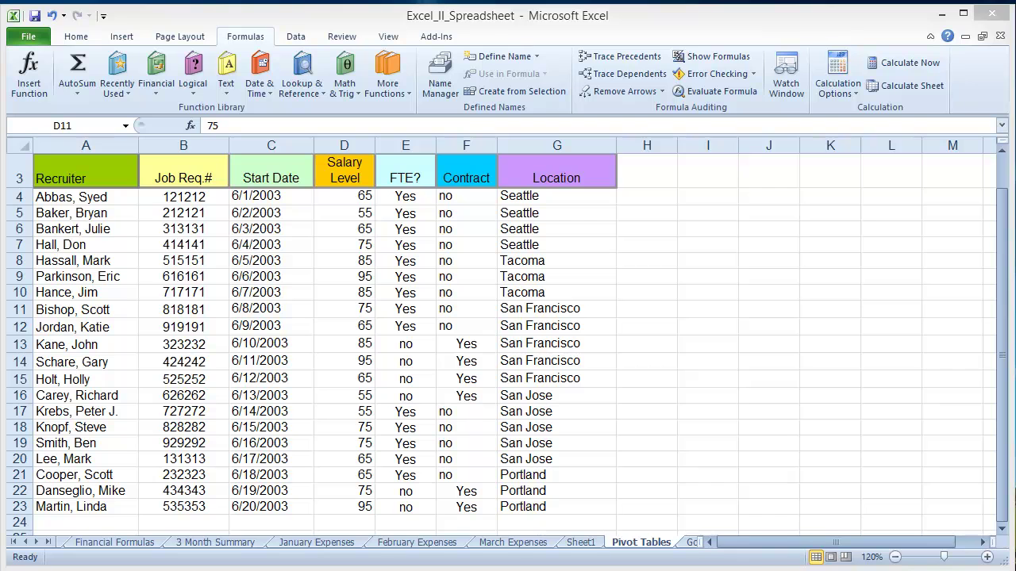
Select the recruiter table range A3:G23
{"action": "scroll", "coordinate": [230, 357], "scroll_direction": "up", "scroll_amount": 1}
{"action": "left_click", "coordinate": [125, 308]}
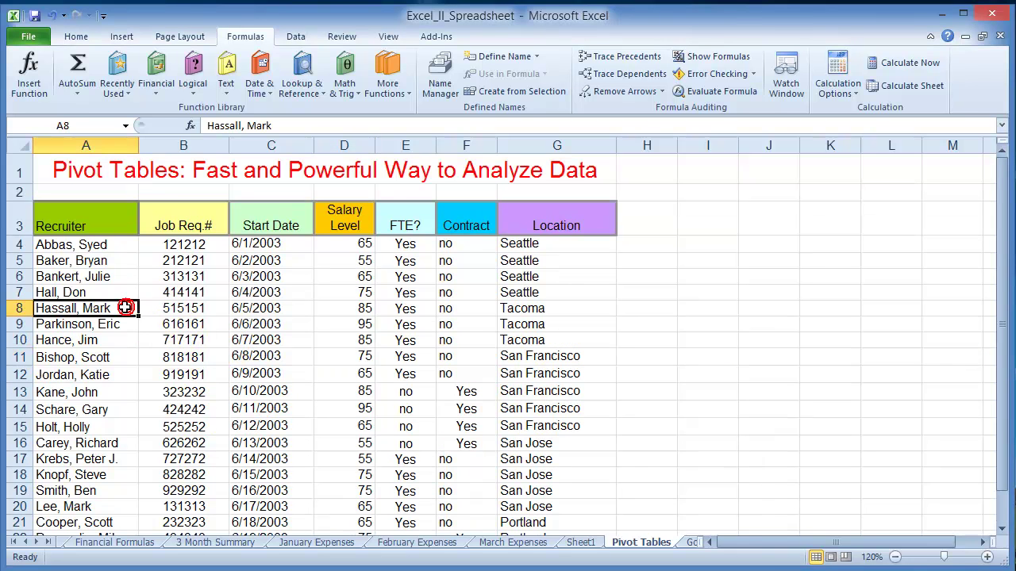
{"action": "scroll", "coordinate": [170, 329], "scroll_direction": "down", "scroll_amount": 2}
{"action": "scroll", "coordinate": [175, 324], "scroll_direction": "up", "scroll_amount": 1}
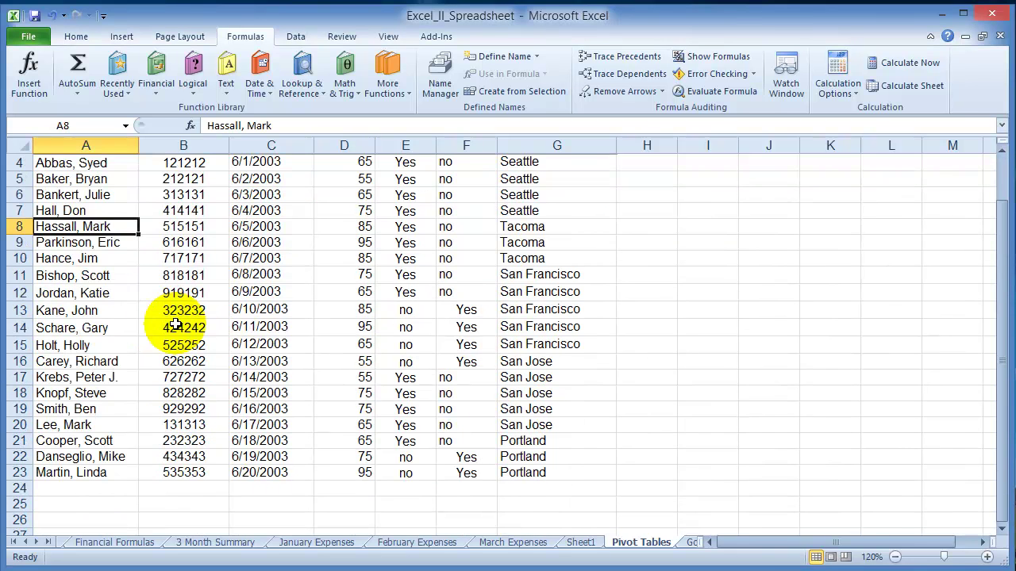
{"action": "scroll", "coordinate": [176, 324], "scroll_direction": "up", "scroll_amount": 1}
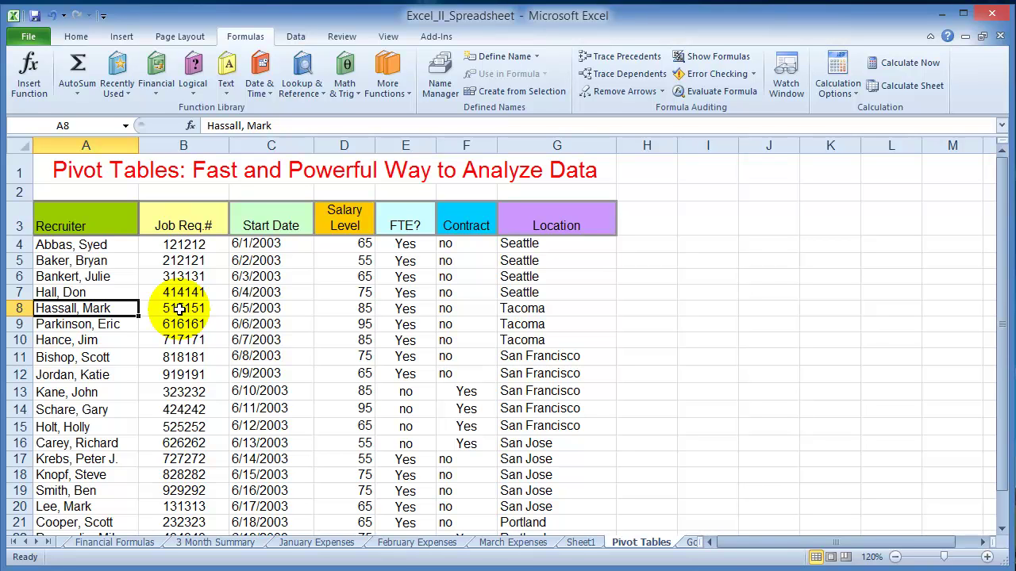
{"action": "left_click", "coordinate": [64, 226]}
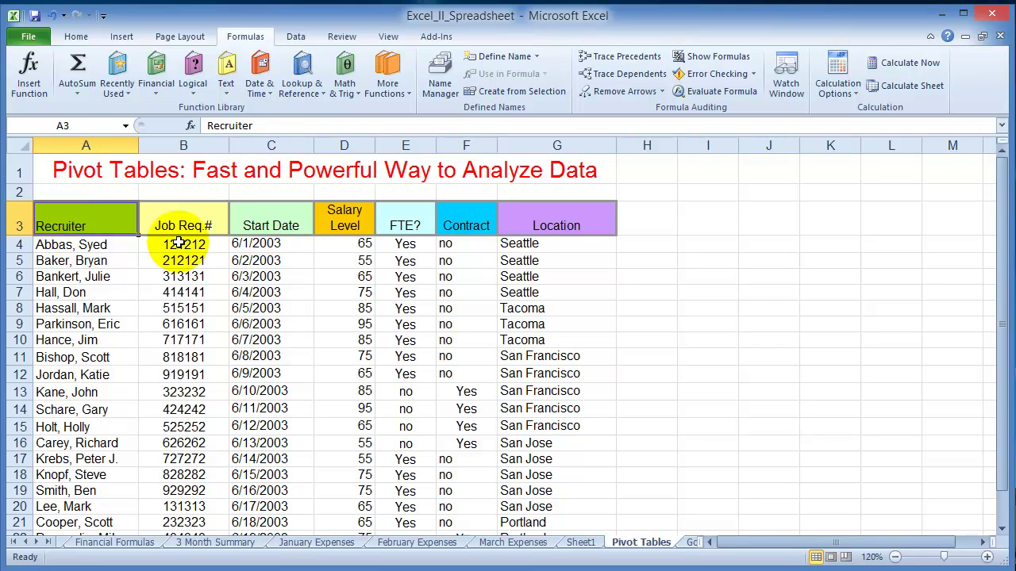
{"action": "left_click_drag", "start_coordinate": [93, 225], "coordinate": [523, 505]}
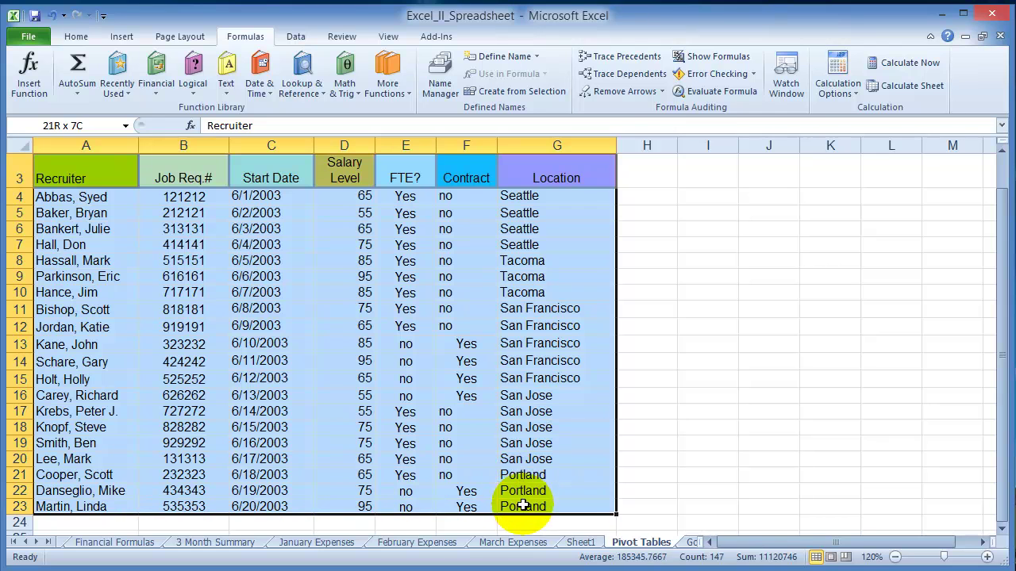
Insert a PivotTable from the selected range on a new worksheet
{"action": "left_click", "coordinate": [119, 38]}
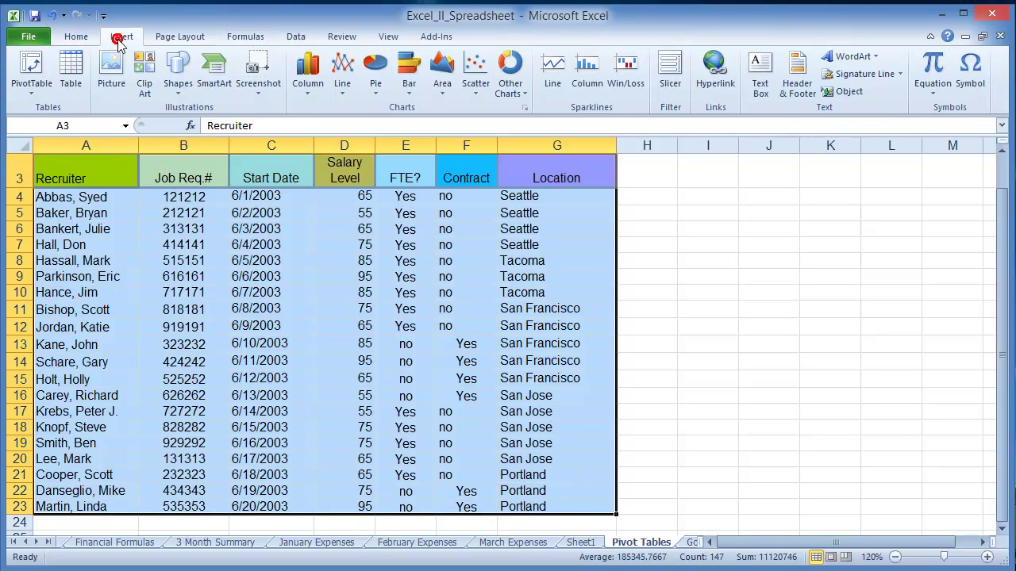
{"action": "left_click", "coordinate": [36, 90]}
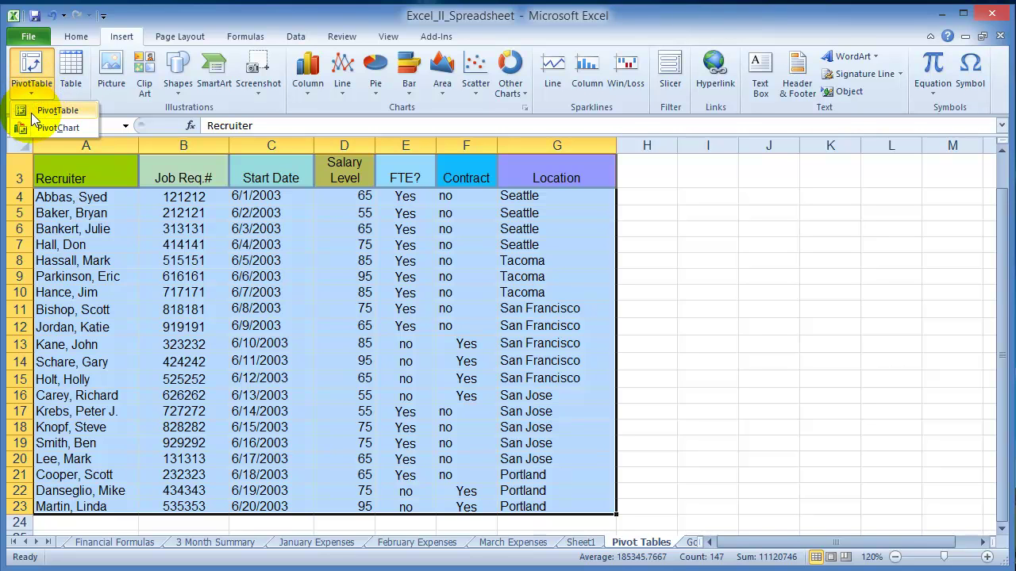
{"action": "left_click", "coordinate": [46, 112]}
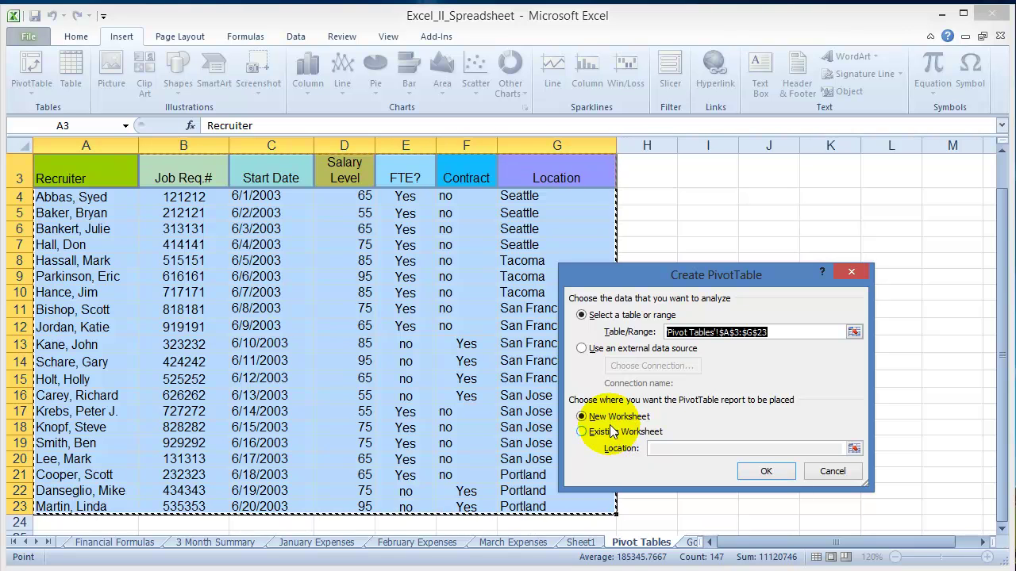
{"action": "left_click", "coordinate": [764, 472]}
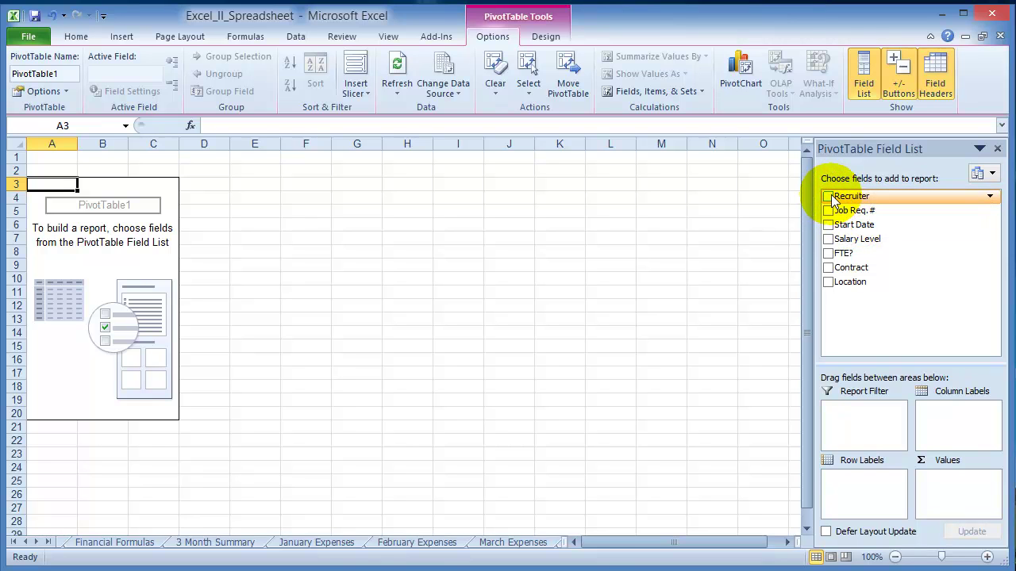
Add Recruiter, Start Date and Location as rows, sum Job Req.#, and filter by Contract
{"action": "left_click", "coordinate": [829, 198]}
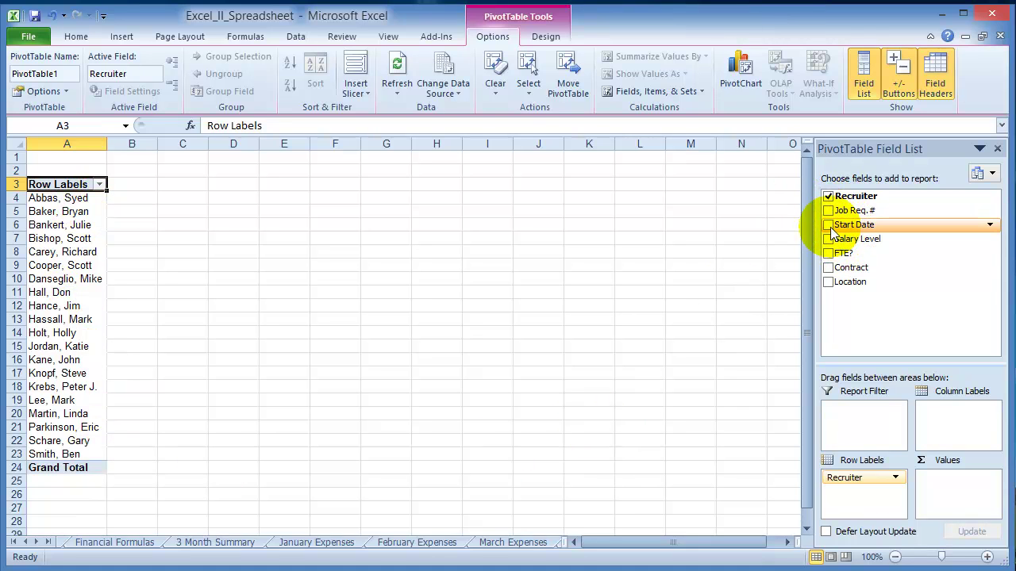
{"action": "left_click", "coordinate": [829, 268]}
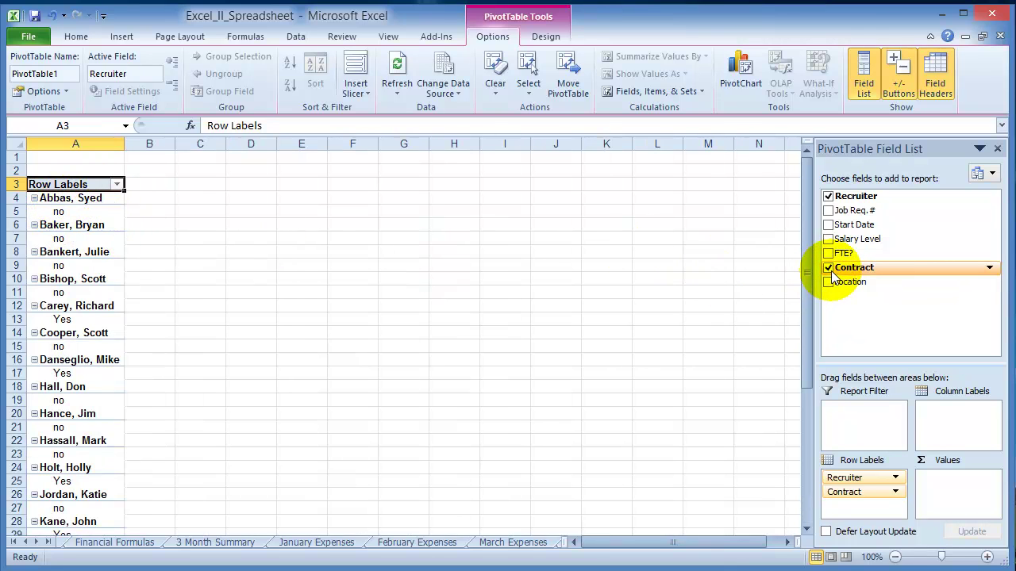
{"action": "left_click_drag", "start_coordinate": [833, 269], "coordinate": [873, 416]}
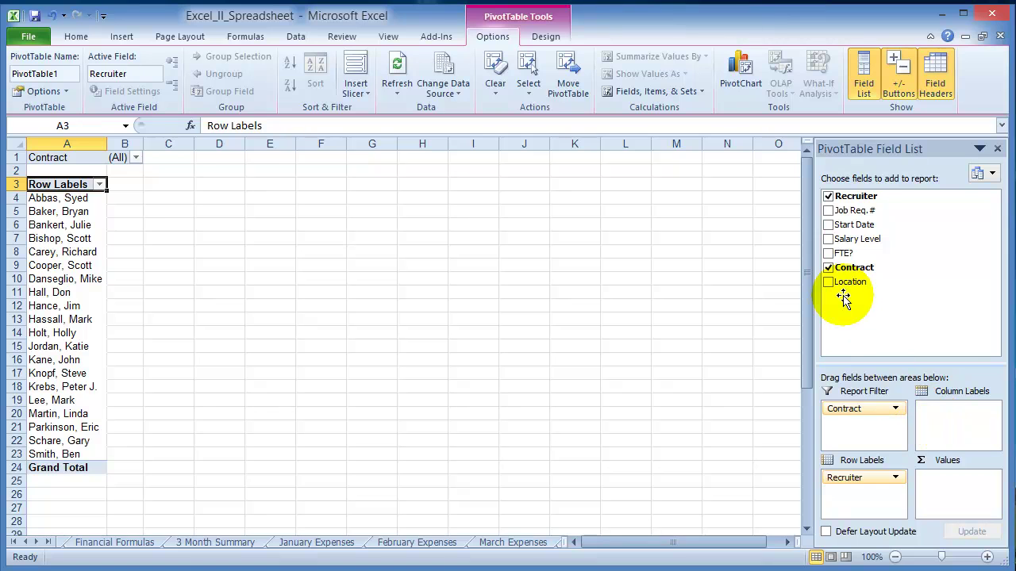
{"action": "left_click", "coordinate": [829, 227]}
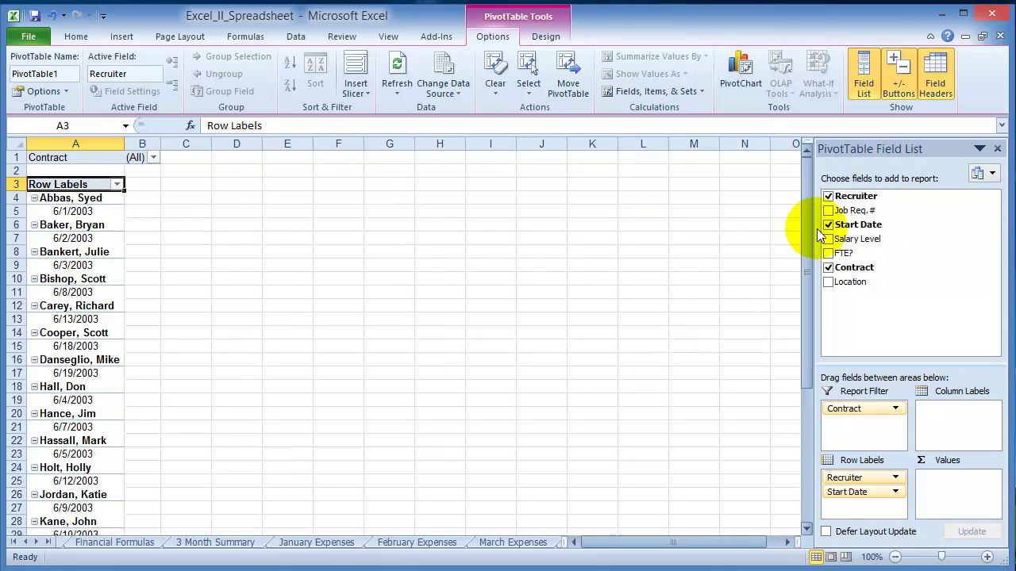
{"action": "left_click", "coordinate": [827, 210]}
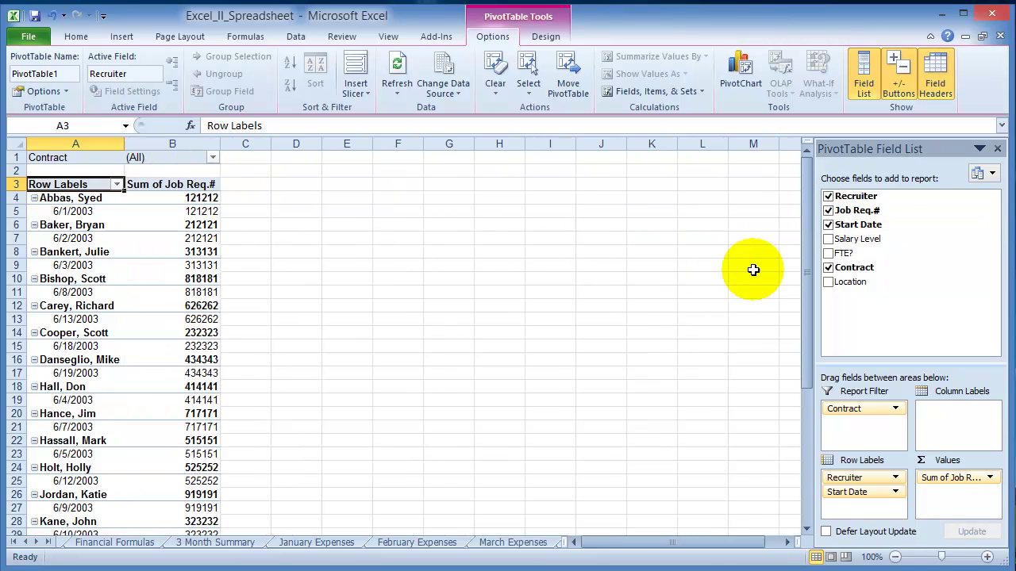
{"action": "left_click", "coordinate": [830, 283]}
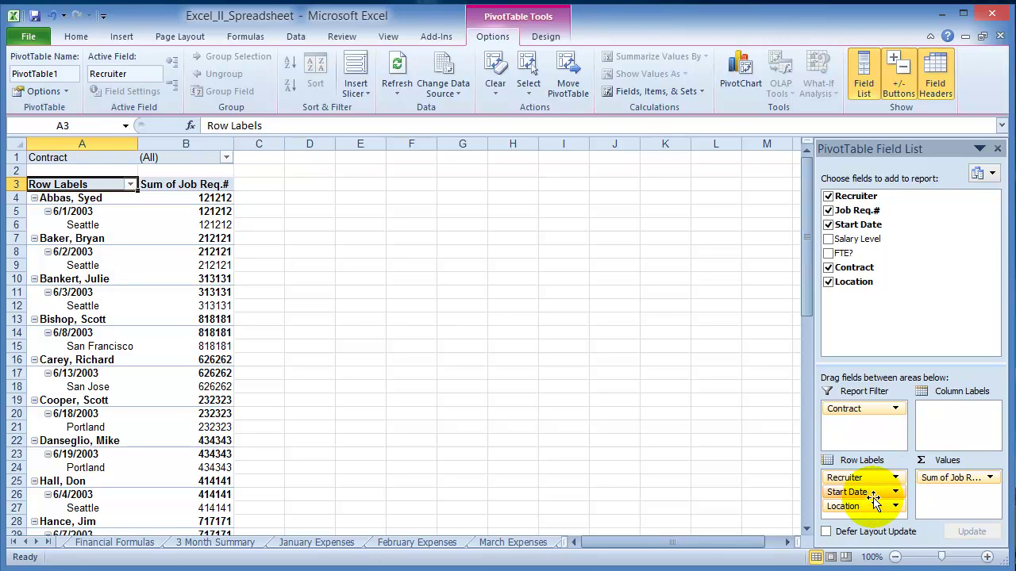
Move Location to the top of the row groupings, briefly adding then removing FTE?
{"action": "left_click_drag", "start_coordinate": [871, 506], "coordinate": [874, 473]}
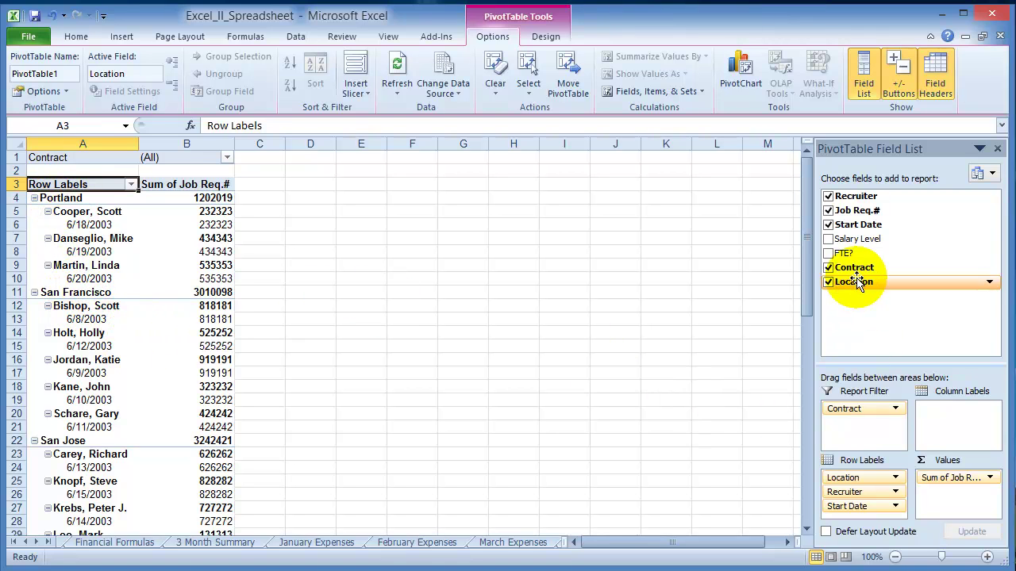
{"action": "left_click", "coordinate": [829, 253]}
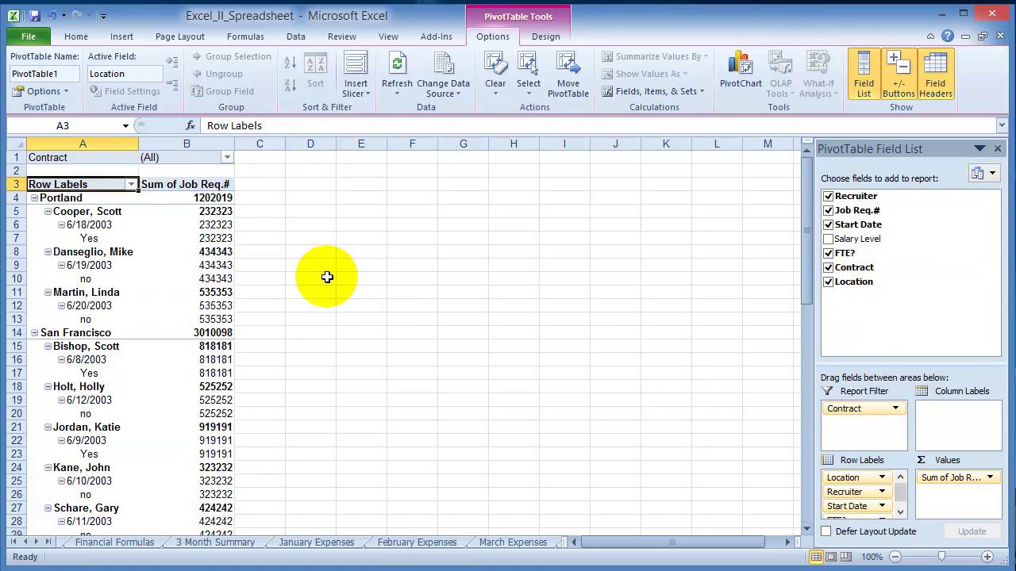
{"action": "left_click", "coordinate": [829, 253]}
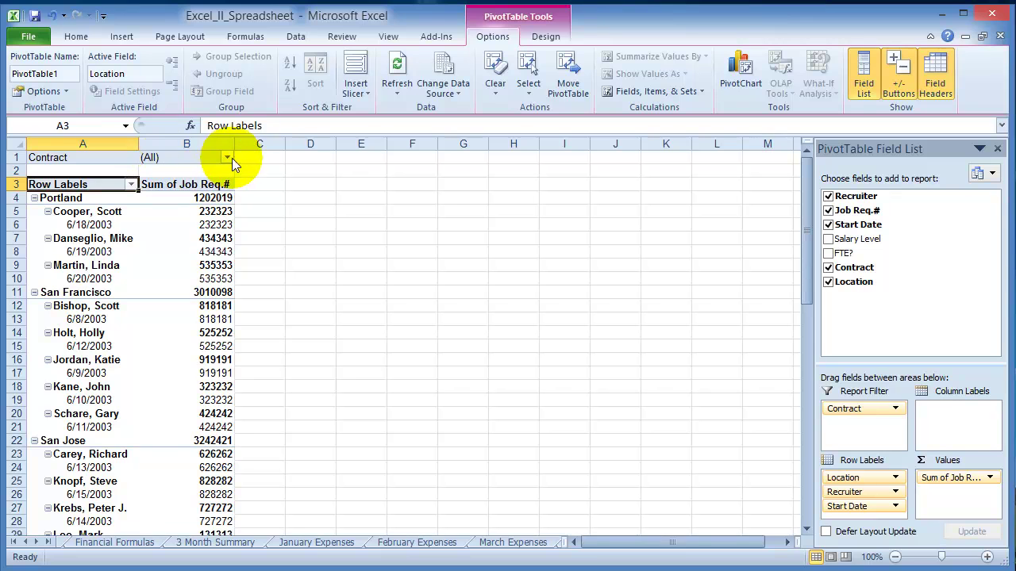
Set the Contract filter to Yes, leaving a 2868684 grand total
{"action": "left_click", "coordinate": [228, 158]}
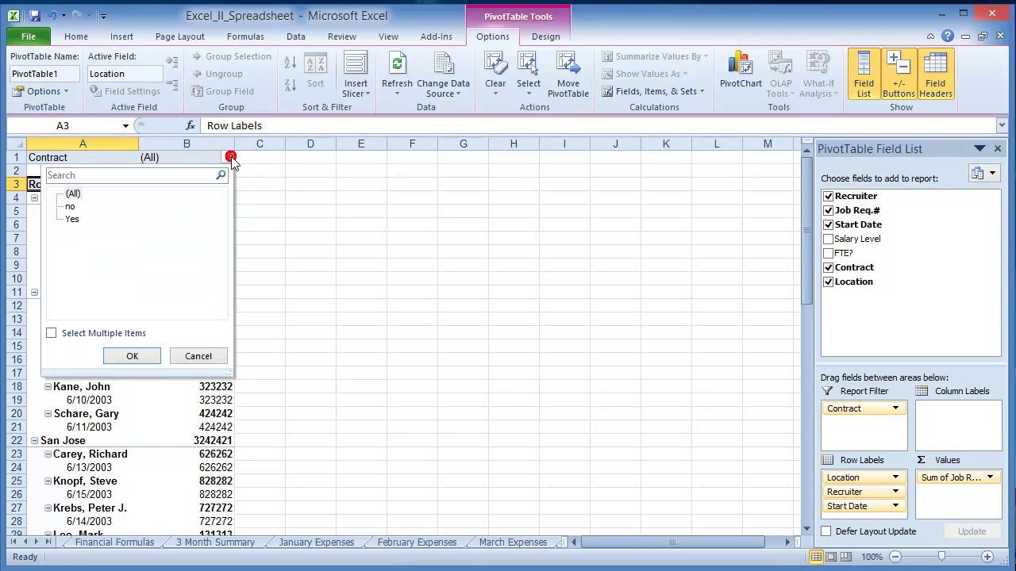
{"action": "left_click", "coordinate": [72, 220]}
{"action": "left_click", "coordinate": [132, 357]}
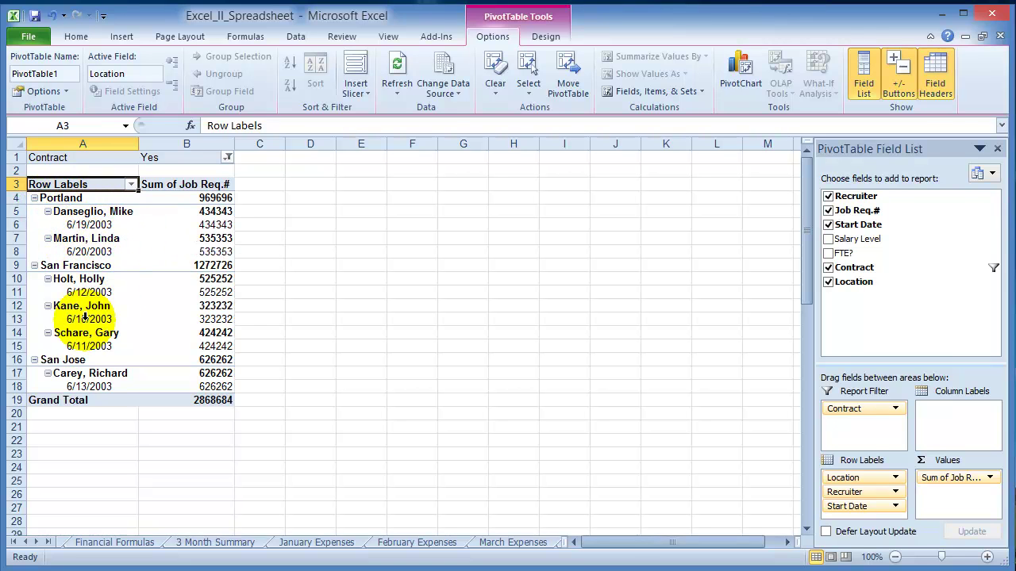
Add FTE? to the rows and place Salary Level as a second report filter
{"action": "left_click", "coordinate": [829, 254]}
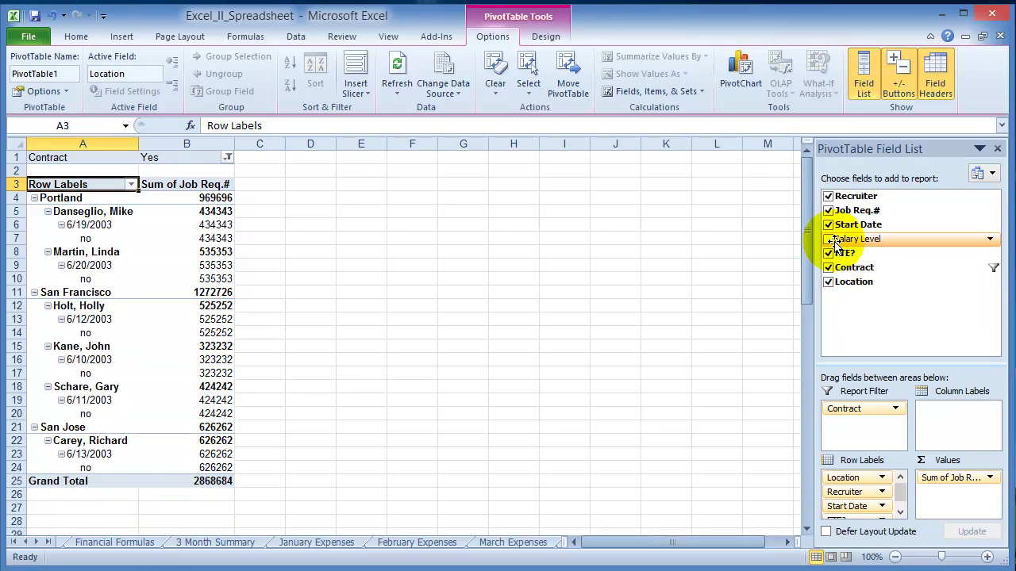
{"action": "left_click", "coordinate": [829, 240]}
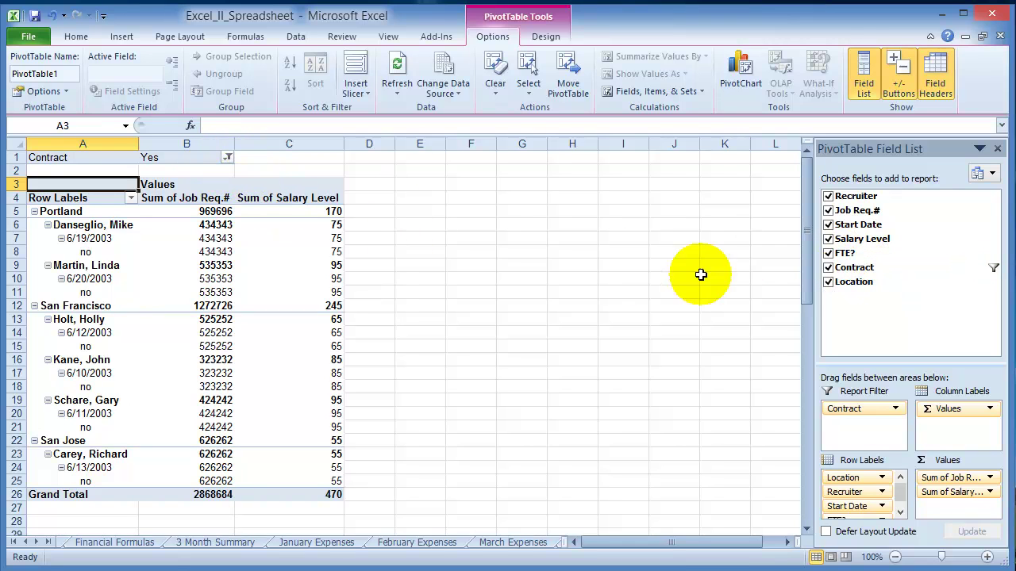
{"action": "left_click_drag", "start_coordinate": [861, 243], "coordinate": [863, 427]}
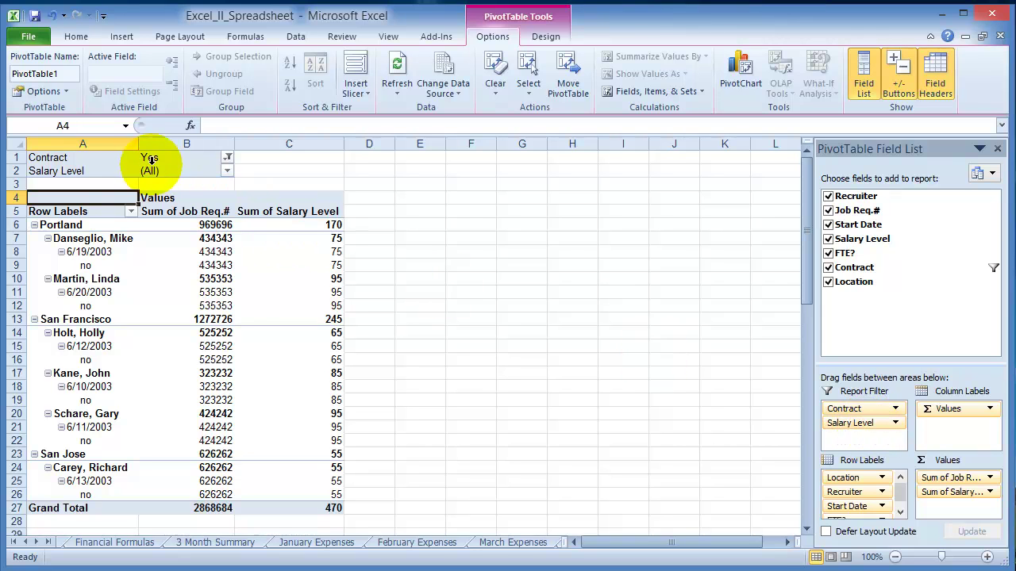
Filter Salary Level to 55, then to multiple levels including 95, totalling 1717170
{"action": "left_click", "coordinate": [226, 172]}
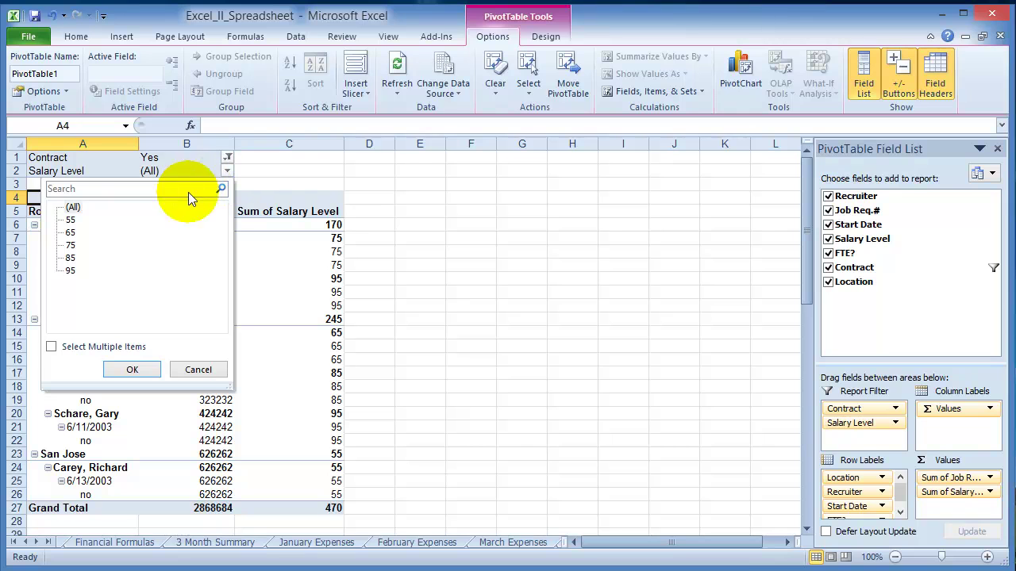
{"action": "left_click", "coordinate": [70, 220]}
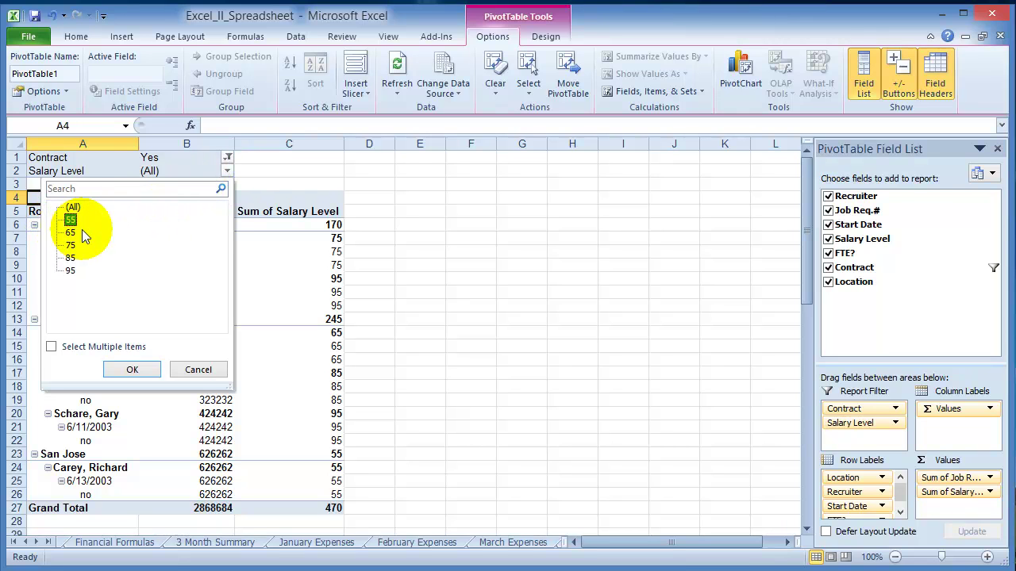
{"action": "left_click", "coordinate": [131, 370]}
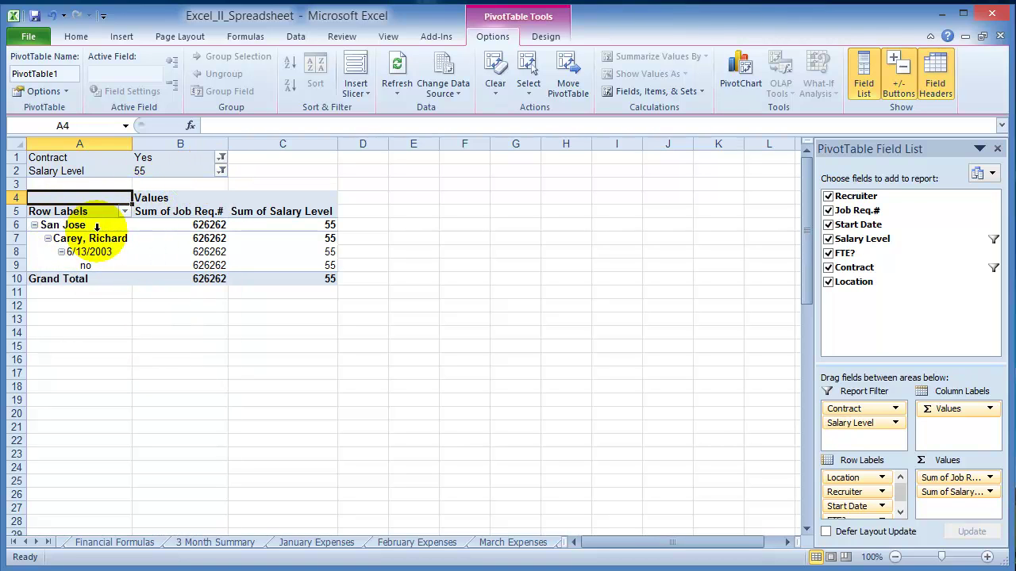
{"action": "left_click", "coordinate": [220, 172]}
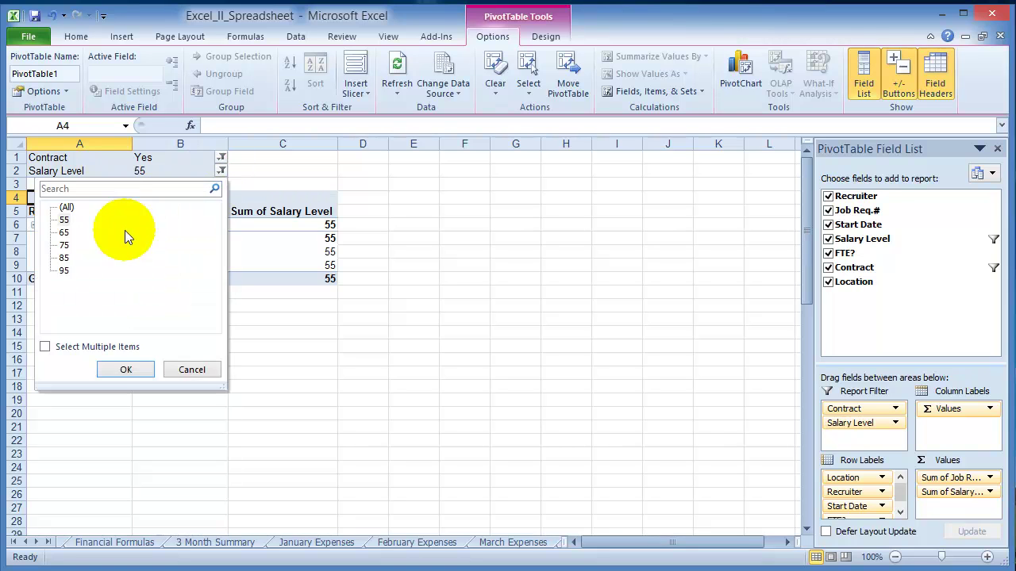
{"action": "left_click", "coordinate": [70, 271]}
{"action": "key", "text": "Return"}
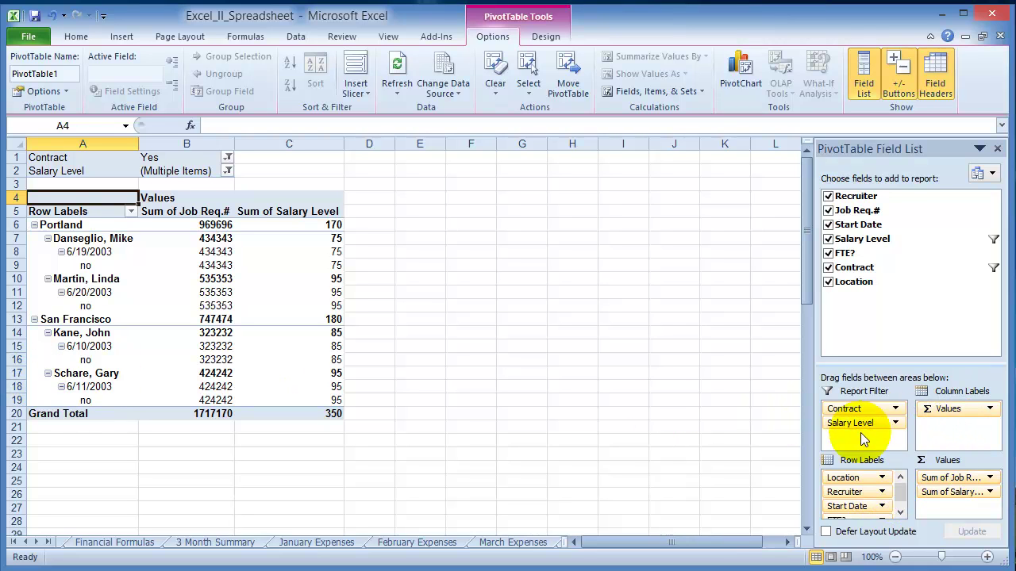
Move Salary Level into the column labels and keep Contract as the report filter
{"action": "left_click_drag", "start_coordinate": [857, 424], "coordinate": [945, 427]}
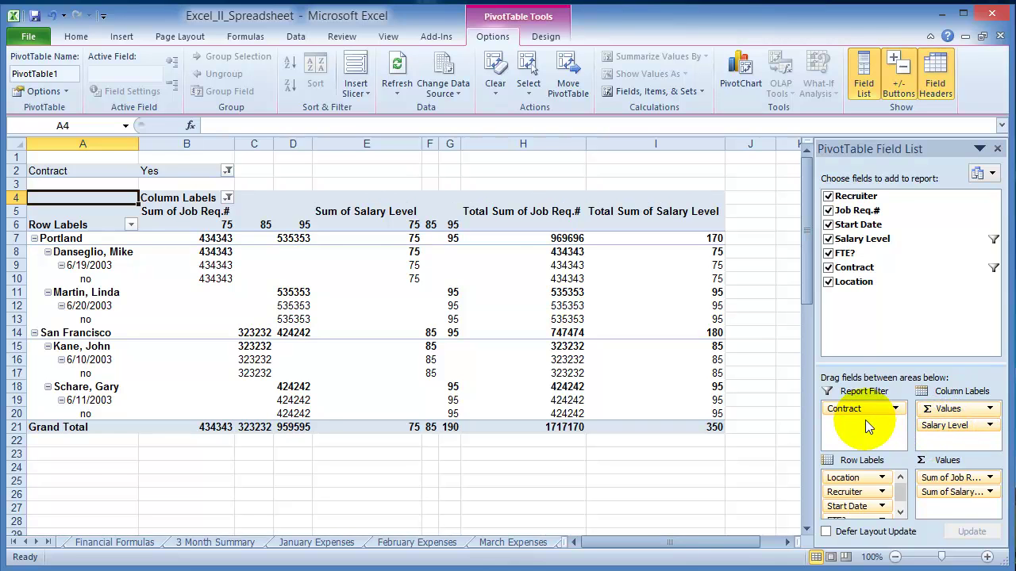
{"action": "left_click_drag", "start_coordinate": [955, 454], "coordinate": [956, 446]}
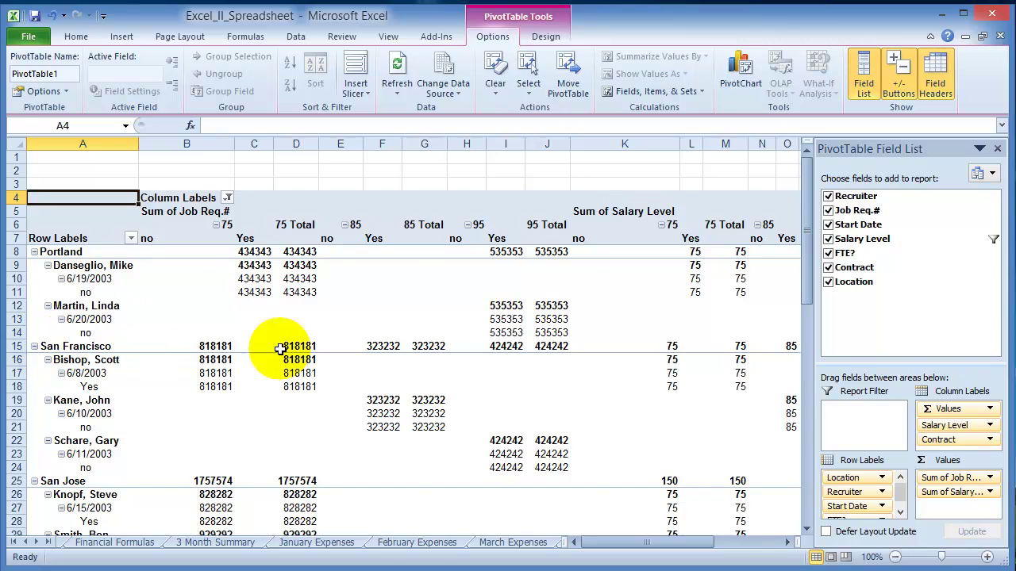
{"action": "left_click_drag", "start_coordinate": [938, 439], "coordinate": [861, 415]}
{"action": "left_click_drag", "start_coordinate": [941, 410], "coordinate": [889, 431]}
{"action": "left_click", "coordinate": [542, 329]}
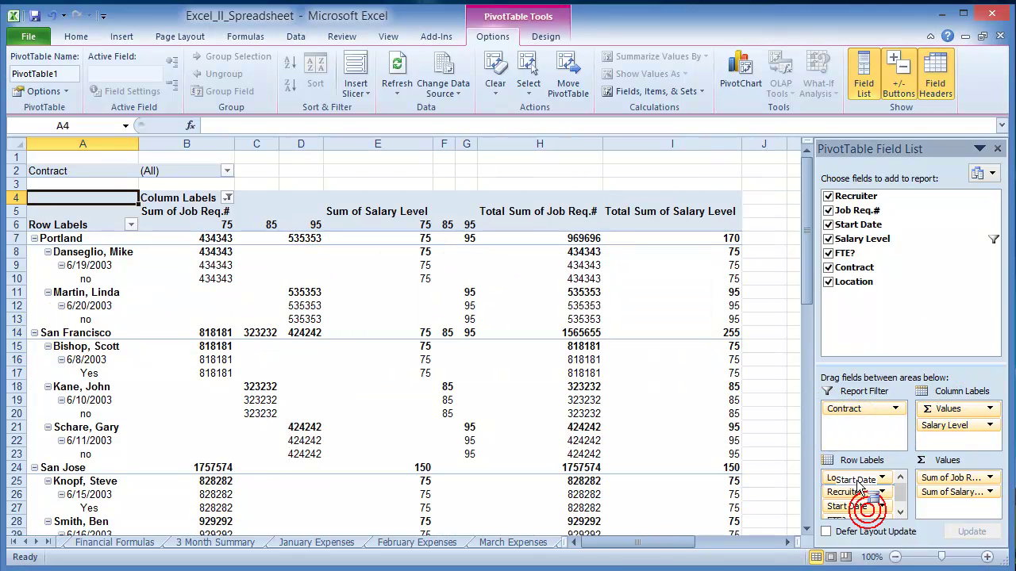
Reorder the row labels to Start Date, then Recruiter, FTE? and Location
{"action": "left_click_drag", "start_coordinate": [853, 506], "coordinate": [857, 476]}
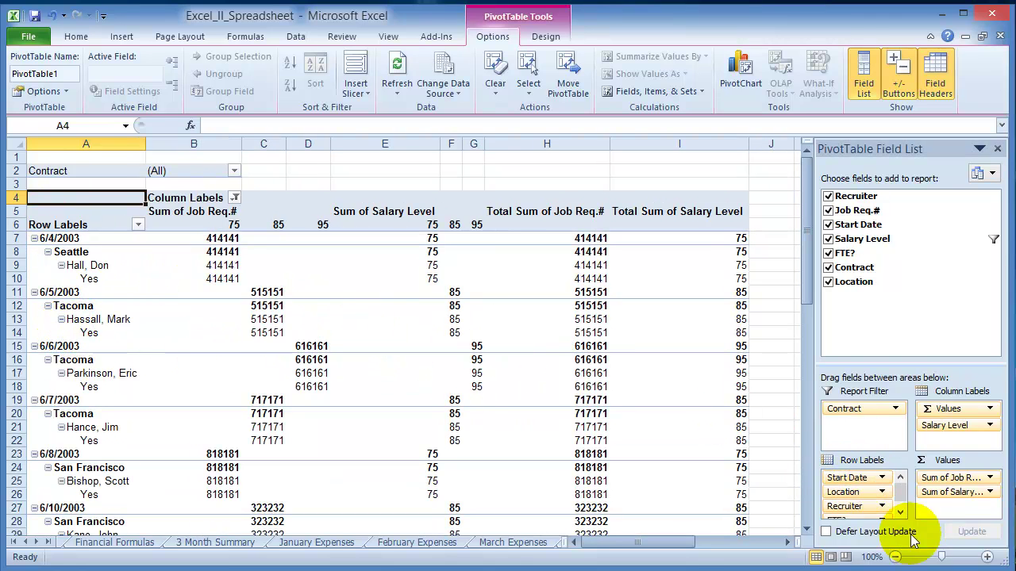
{"action": "left_click", "coordinate": [900, 512]}
{"action": "left_click_drag", "start_coordinate": [842, 512], "coordinate": [853, 477]}
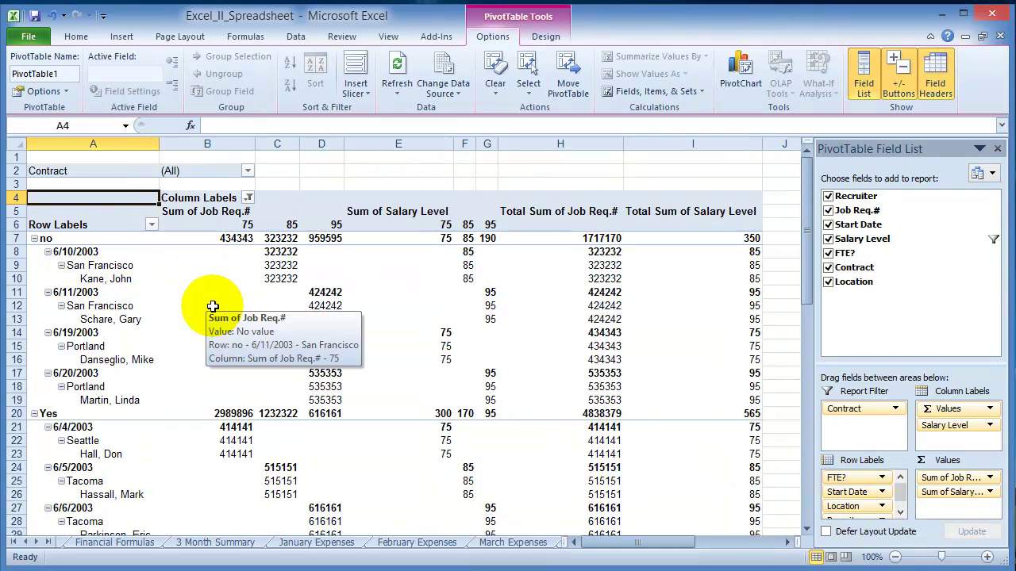
{"action": "left_click", "coordinate": [900, 512]}
{"action": "left_click_drag", "start_coordinate": [857, 517], "coordinate": [849, 471]}
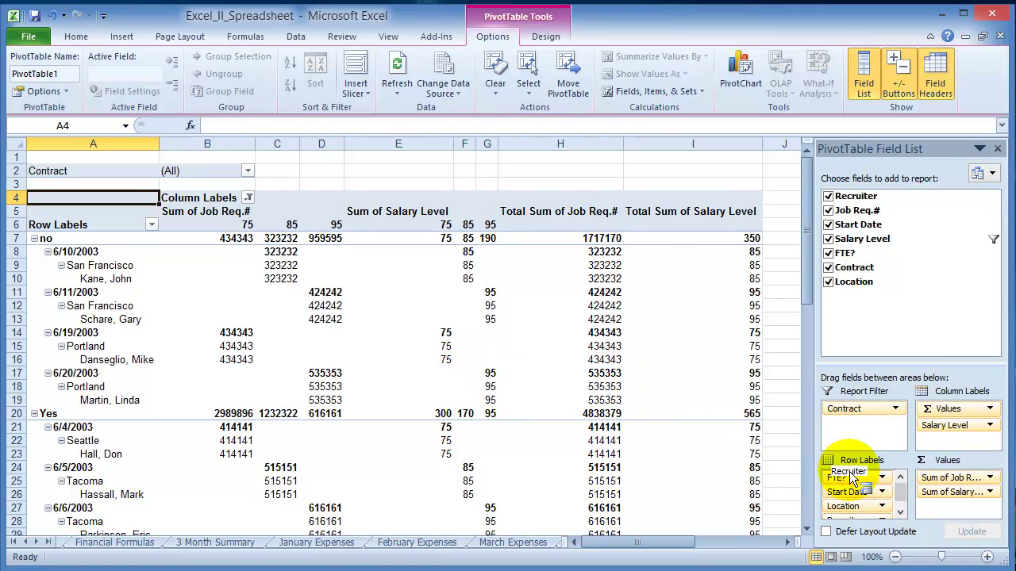
{"action": "left_click_drag", "start_coordinate": [80, 252], "coordinate": [833, 474]}
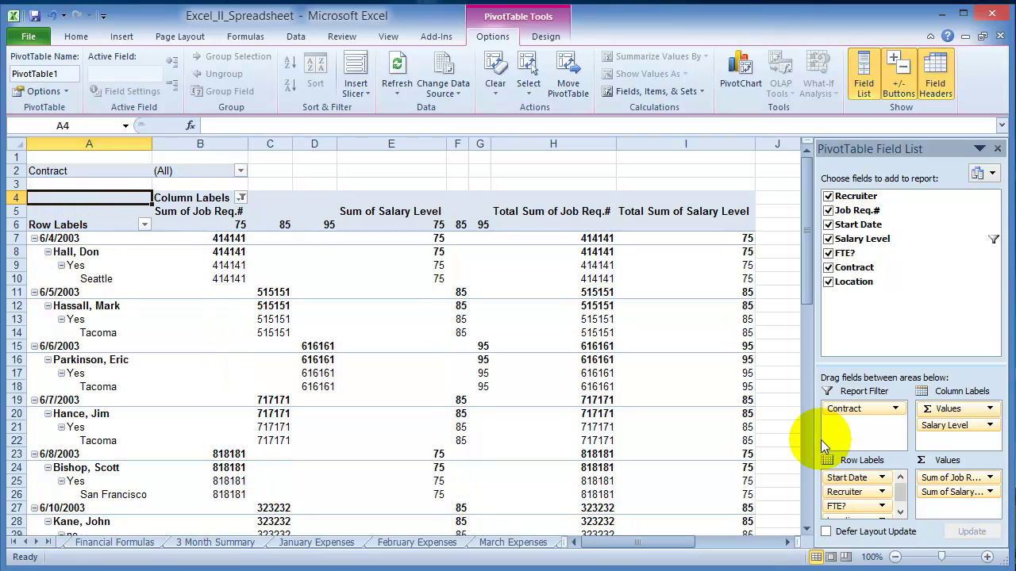